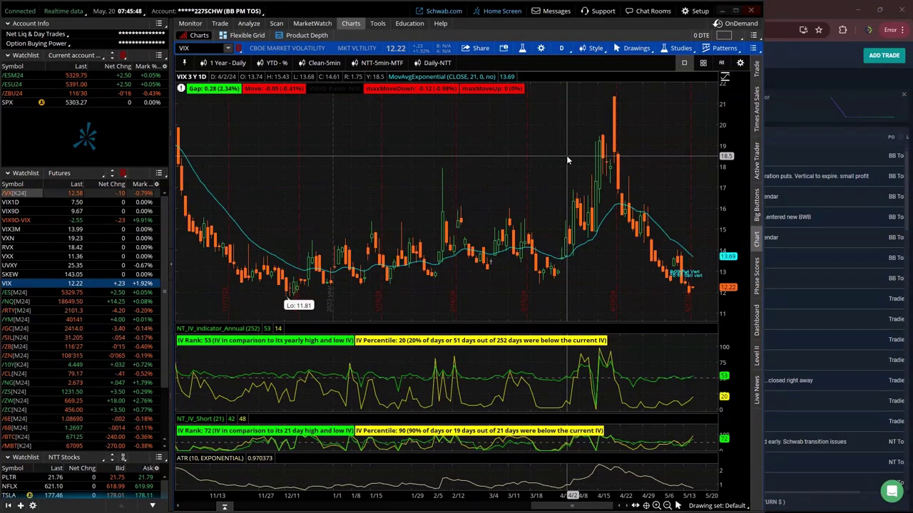
# Filter the week's TraderSync trades by the ALL 0 DTE custom tag group, leaving 42 trades
pyautogui.click(776, 15)
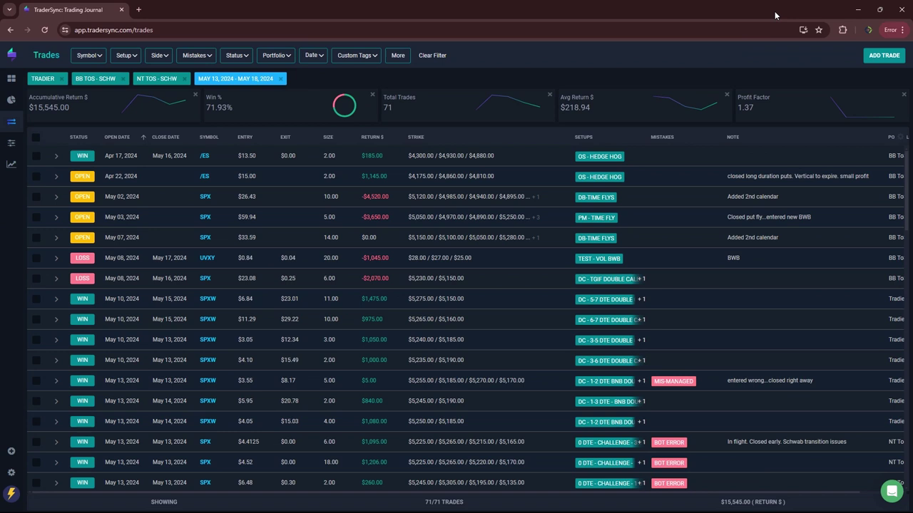
pyautogui.click(123, 57)
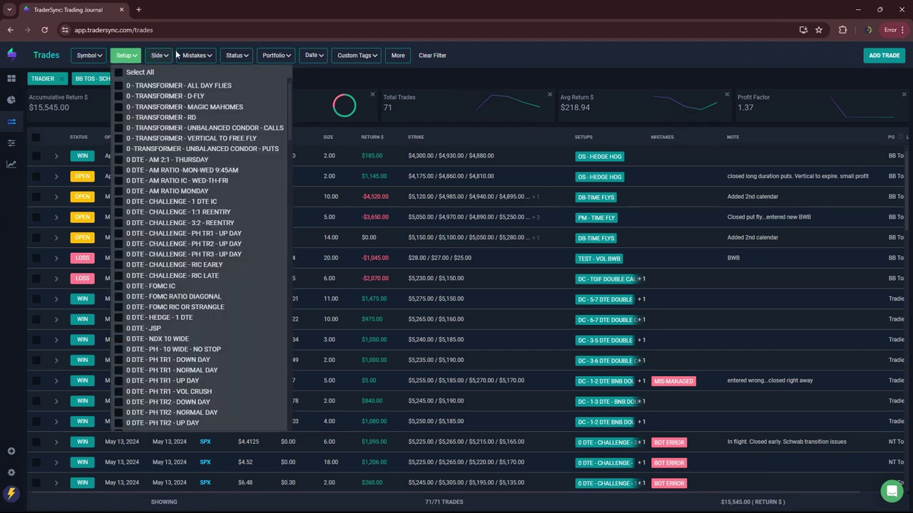
pyautogui.click(345, 58)
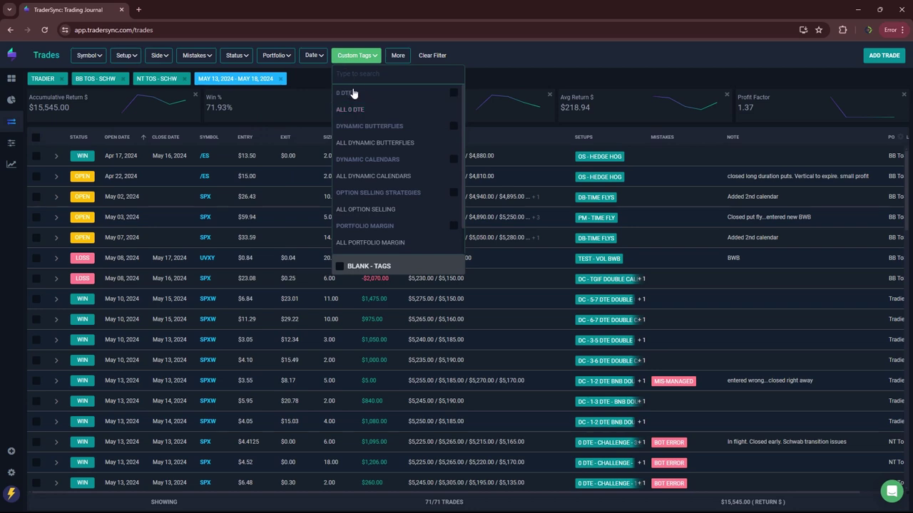
pyautogui.click(353, 93)
pyautogui.click(538, 55)
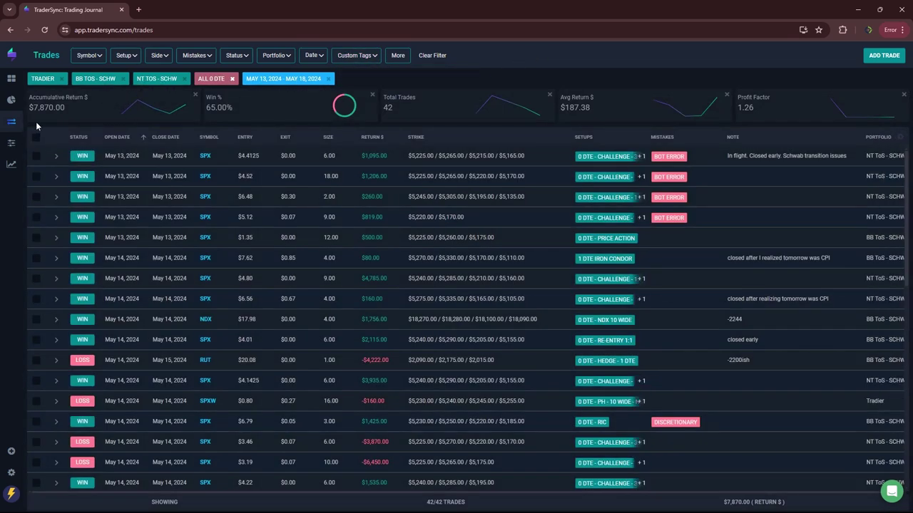
# Check the four 0 DTE AM setups (AM 2:1 THURSDAY, AM RATIO variants) together, then clear them
pyautogui.click(129, 57)
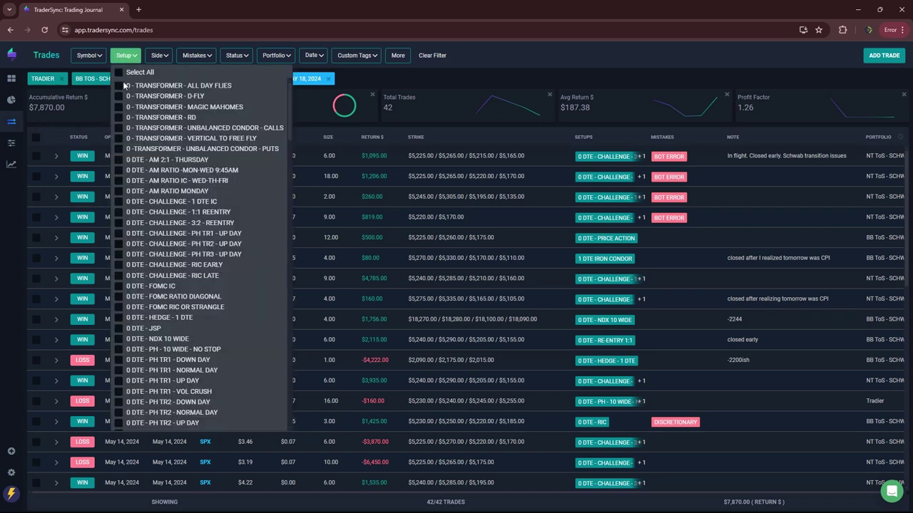
pyautogui.click(118, 160)
pyautogui.click(119, 171)
pyautogui.click(118, 181)
pyautogui.click(118, 191)
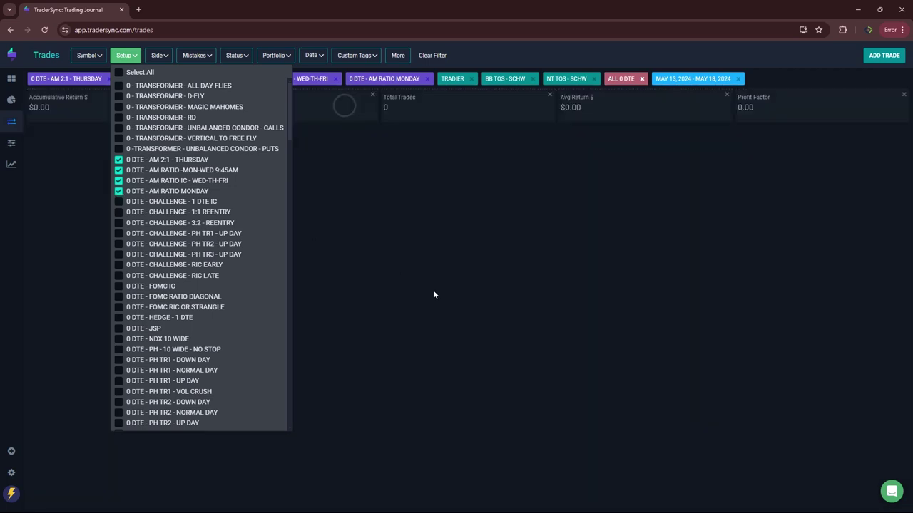
pyautogui.click(119, 160)
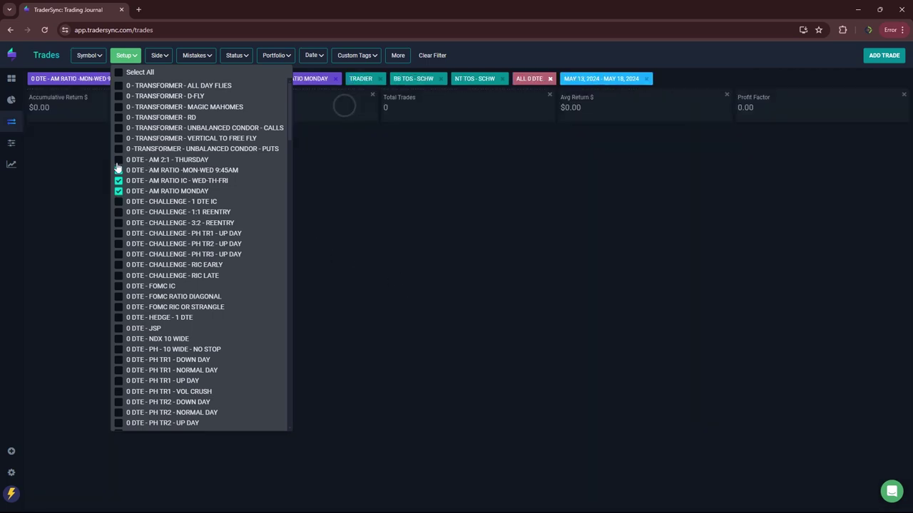
pyautogui.click(118, 171)
pyautogui.click(118, 181)
pyautogui.click(118, 191)
# Review the CHALLENGE 1 DTE IC, 1:1 REENTRY and 3:2 REENTRY setups one at a time
pyautogui.click(118, 202)
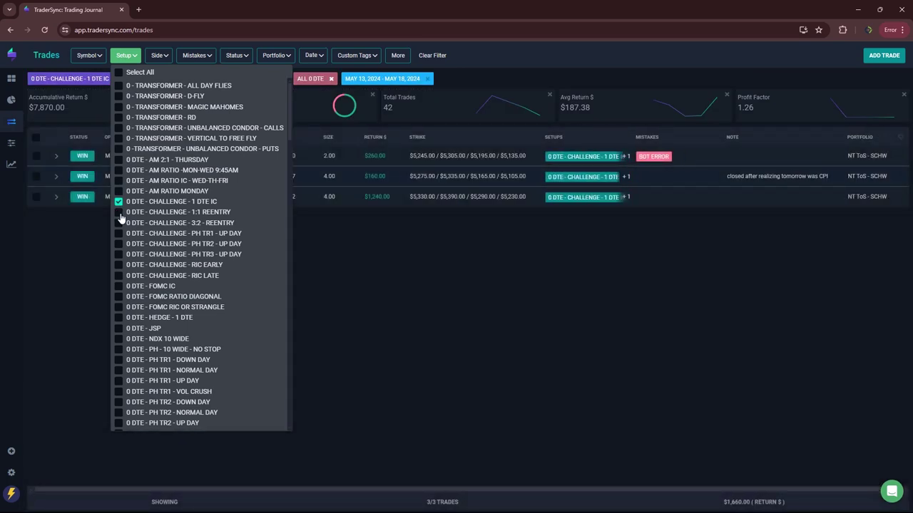
pyautogui.click(118, 202)
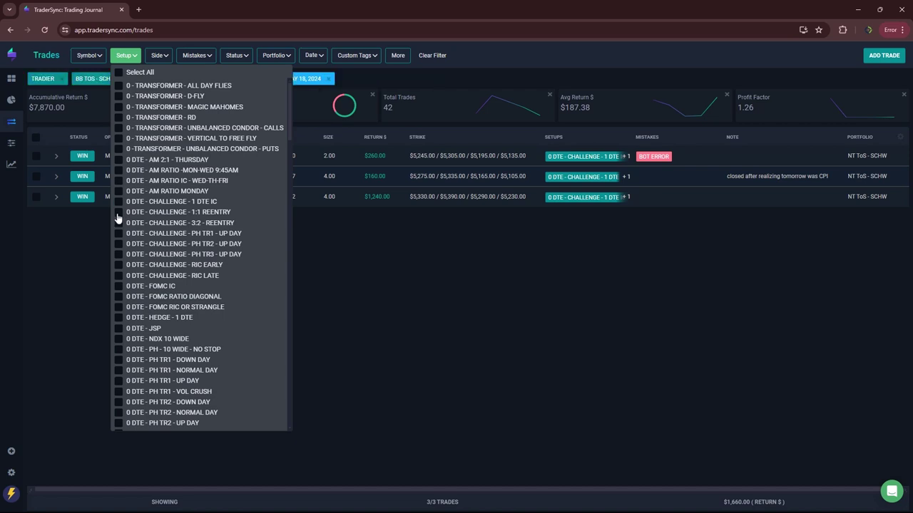
pyautogui.click(119, 212)
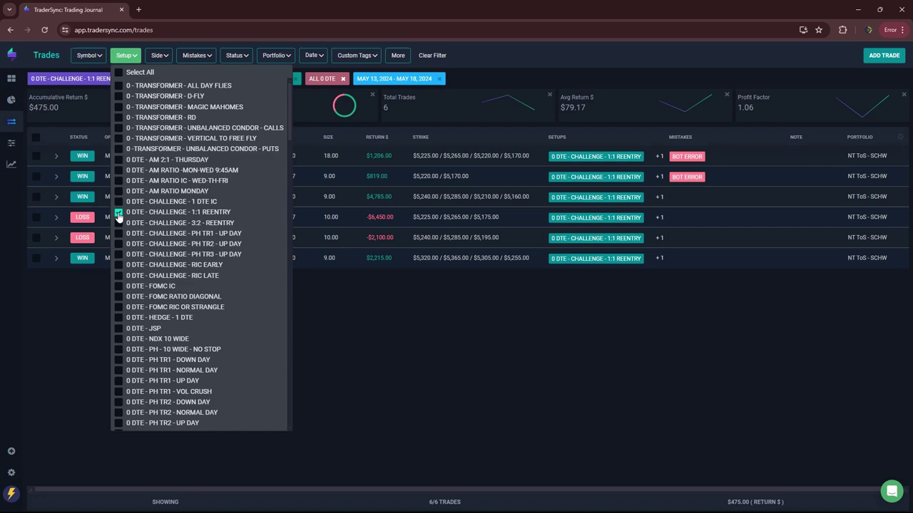
pyautogui.click(119, 212)
pyautogui.click(119, 223)
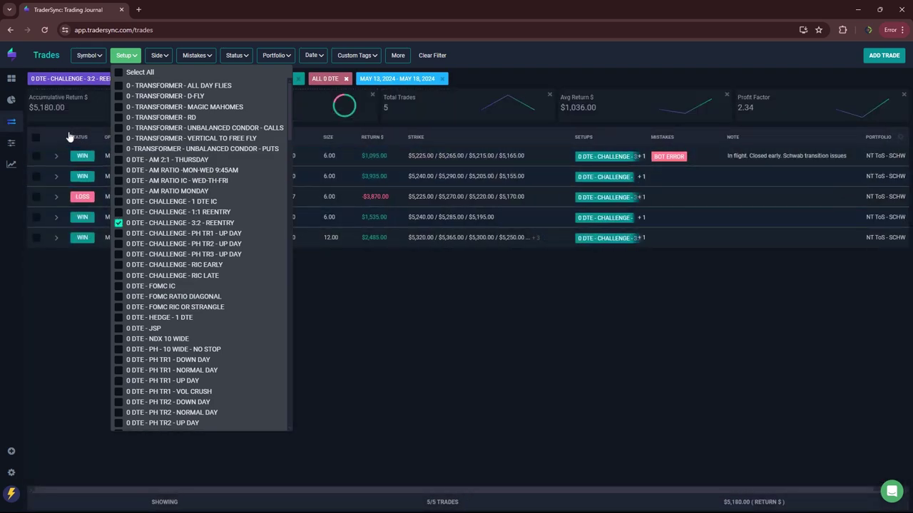
pyautogui.click(118, 223)
# Review the three CHALLENGE PH TR UP DAY setups together, then switch to RIC EARLY and RIC LATE
pyautogui.click(118, 233)
pyautogui.click(119, 244)
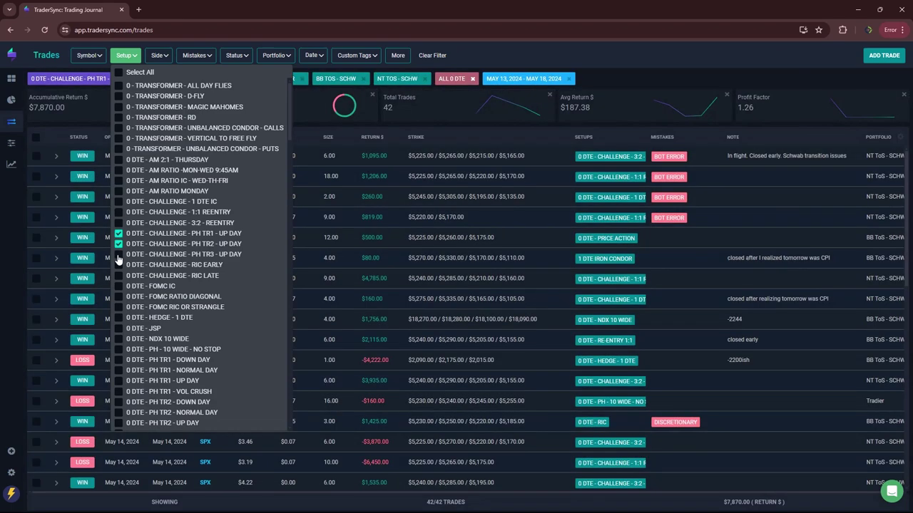
pyautogui.click(118, 255)
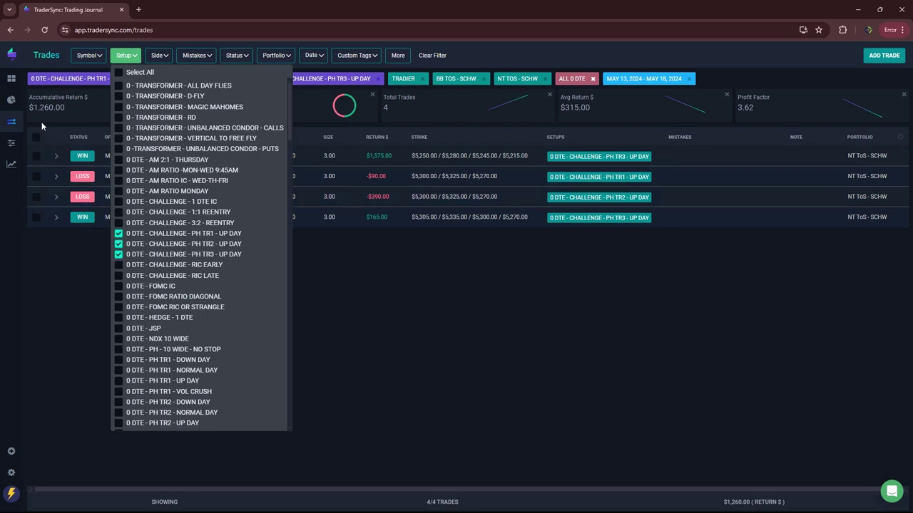
pyautogui.click(119, 234)
pyautogui.click(118, 244)
pyautogui.click(118, 255)
pyautogui.click(119, 265)
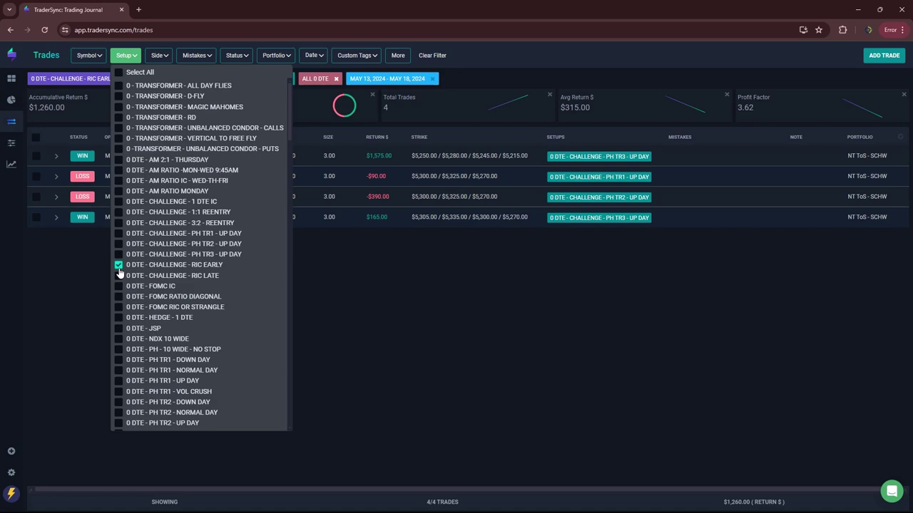
pyautogui.click(119, 276)
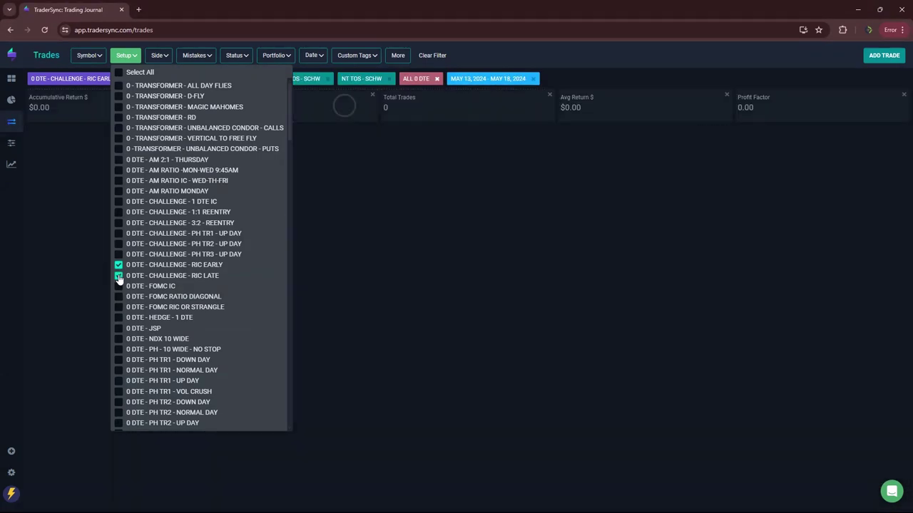
pyautogui.click(119, 265)
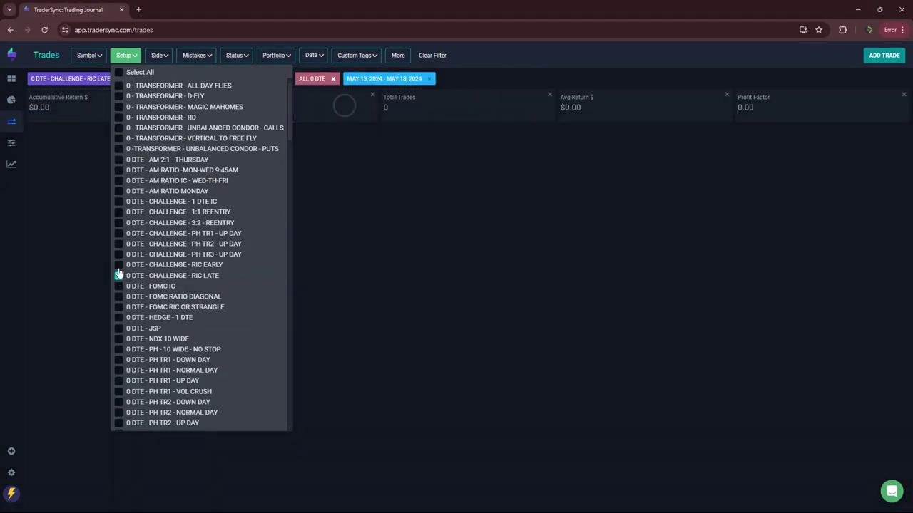
# Clear RIC LATE and review the HEDGE - 1 DTE and NDX 10 WIDE setups one at a time
pyautogui.click(117, 277)
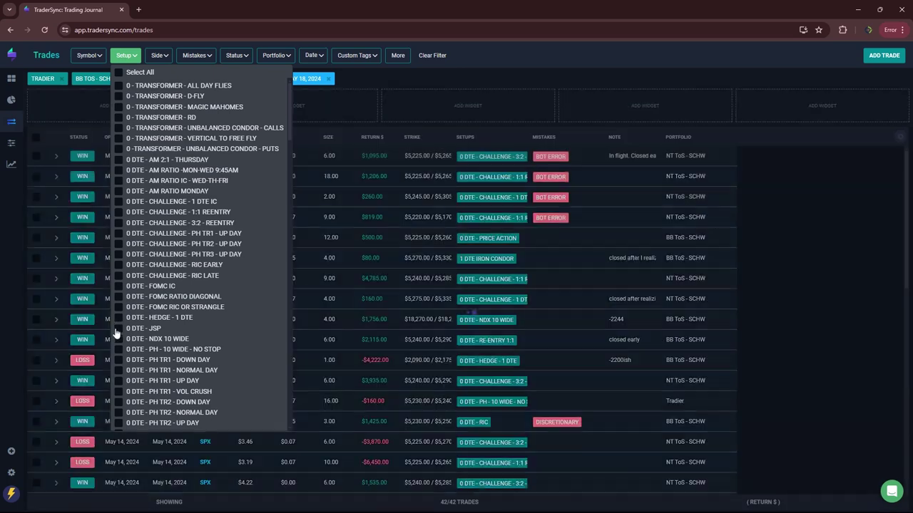
pyautogui.click(120, 319)
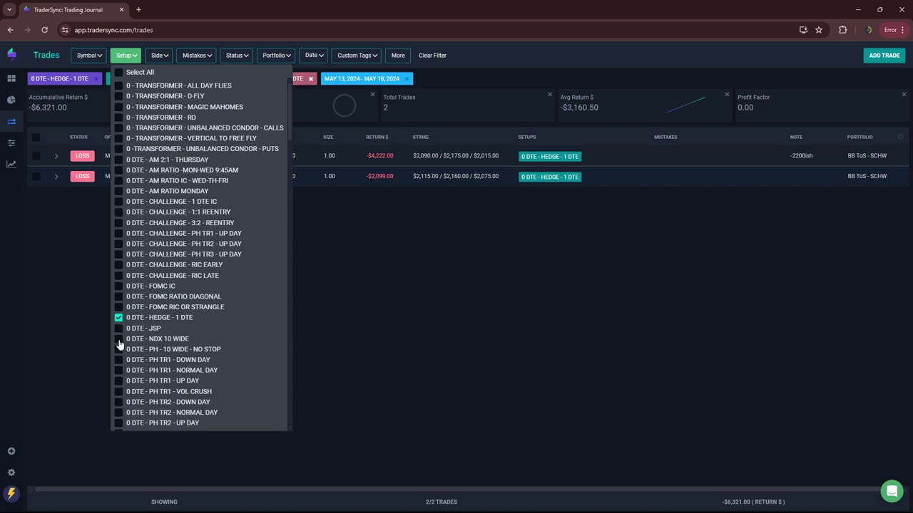
pyautogui.click(118, 339)
pyautogui.click(119, 319)
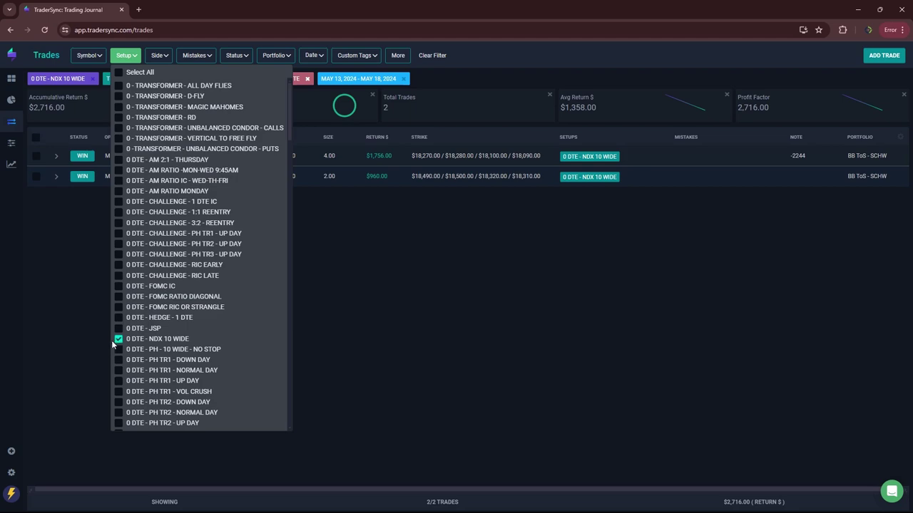
pyautogui.click(117, 340)
# Filter to PH - 10 WIDE - NO STOP plus the four PH TR1 setups and PH TR2 DOWN DAY
pyautogui.click(118, 350)
pyautogui.click(119, 360)
pyautogui.click(118, 370)
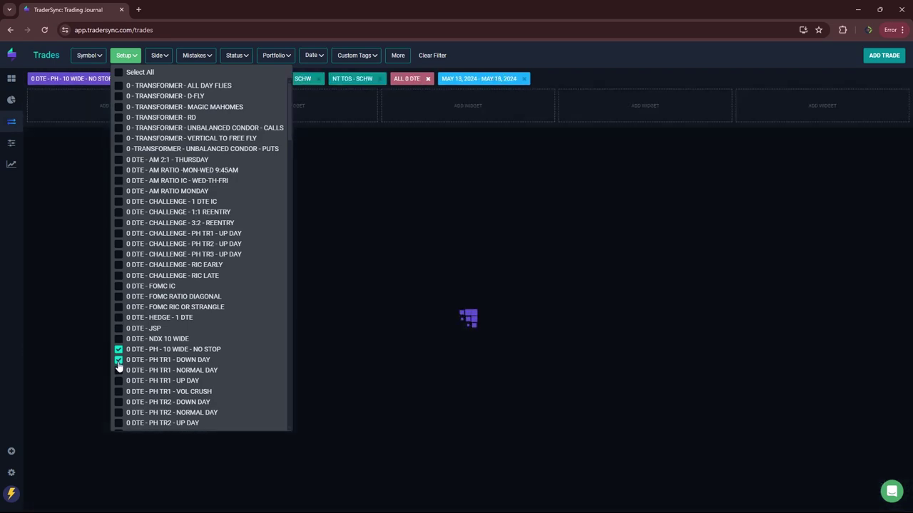
pyautogui.click(118, 380)
pyautogui.click(118, 391)
pyautogui.click(118, 402)
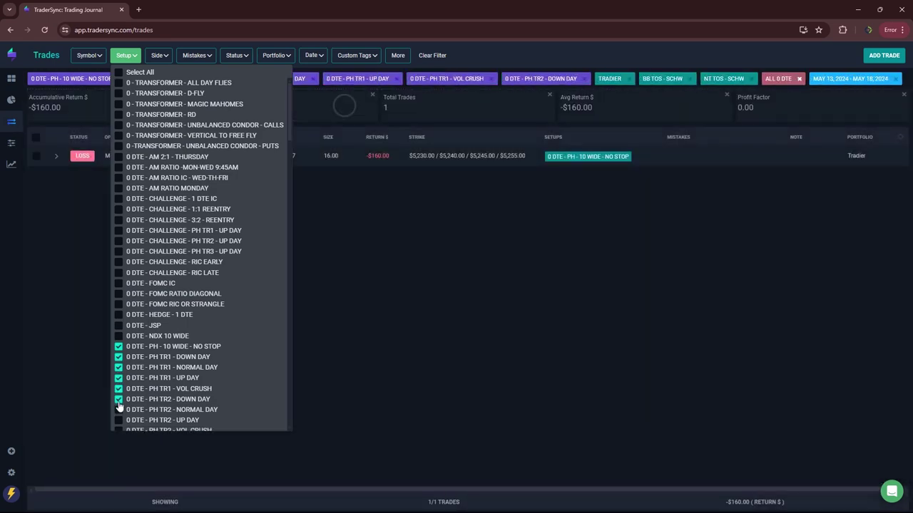
pyautogui.scroll(-2, 118, 404)
# Add the remaining PH TR2 and all PH TR3 setups and review the 4 resulting trades
pyautogui.click(118, 270)
pyautogui.click(118, 280)
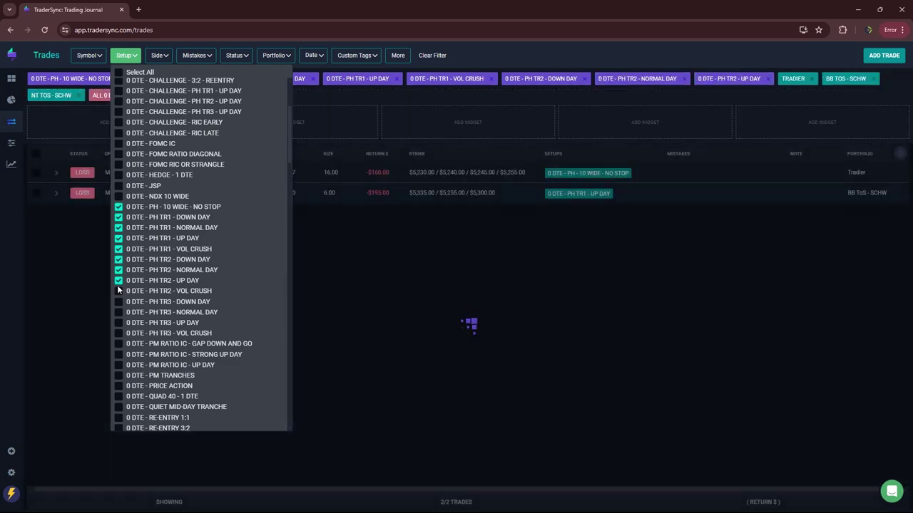
pyautogui.click(118, 291)
pyautogui.click(119, 301)
pyautogui.click(119, 312)
pyautogui.click(118, 322)
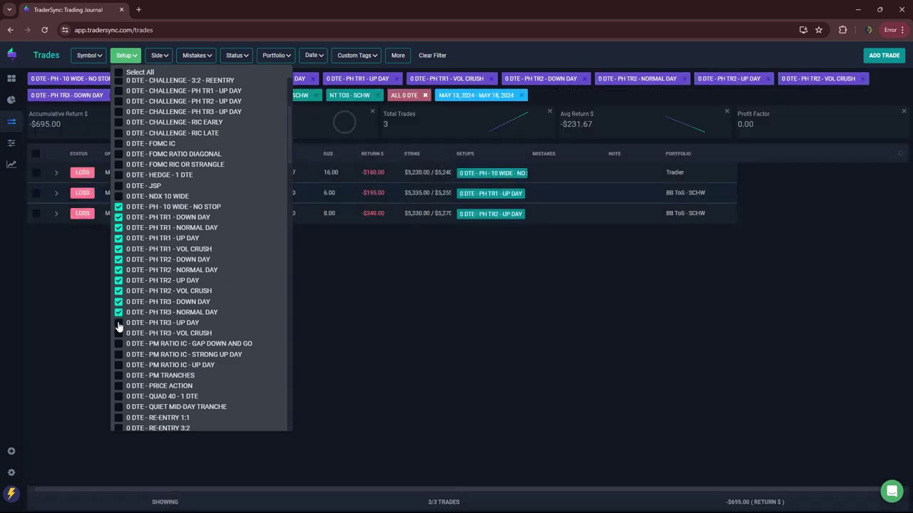
pyautogui.click(118, 333)
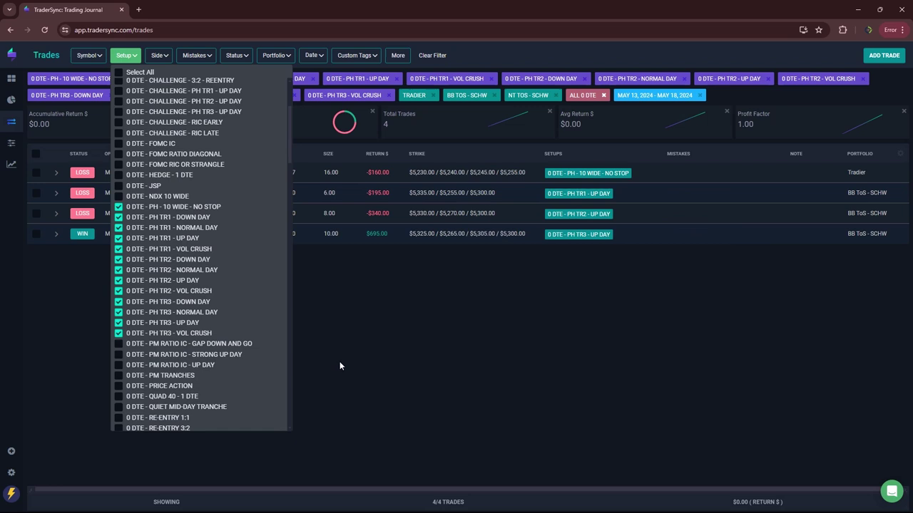
pyautogui.click(340, 361)
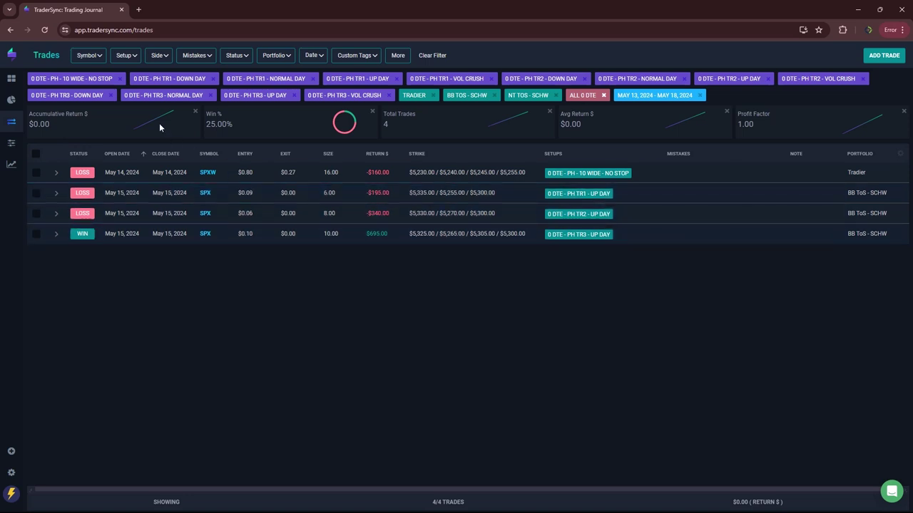
pyautogui.click(129, 63)
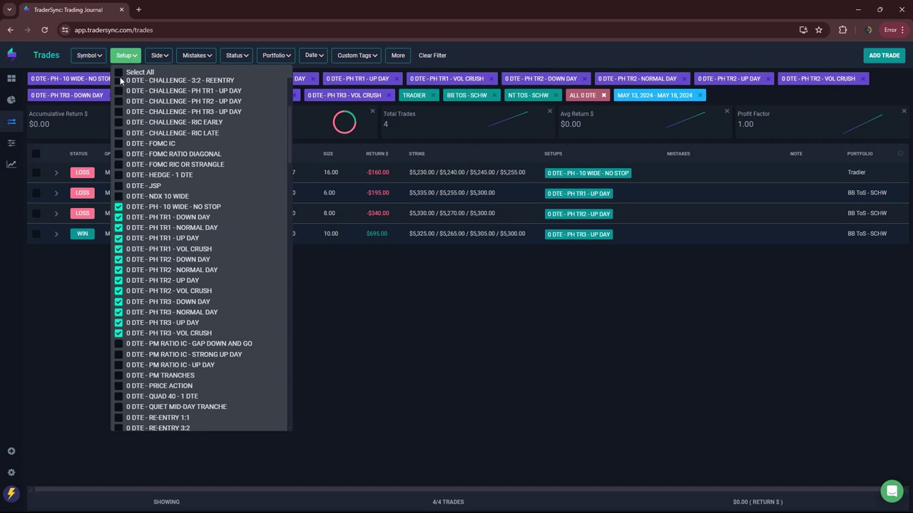
# Clear all setups and filter to the three PM RATIO IC setups plus 0 DTE - PM TRANCHES
pyautogui.click(119, 74)
pyautogui.click(119, 74)
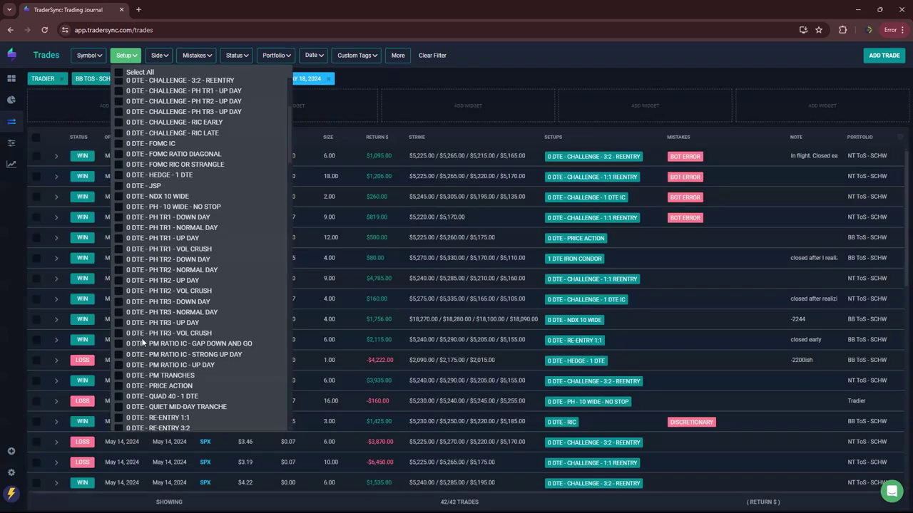
pyautogui.click(119, 344)
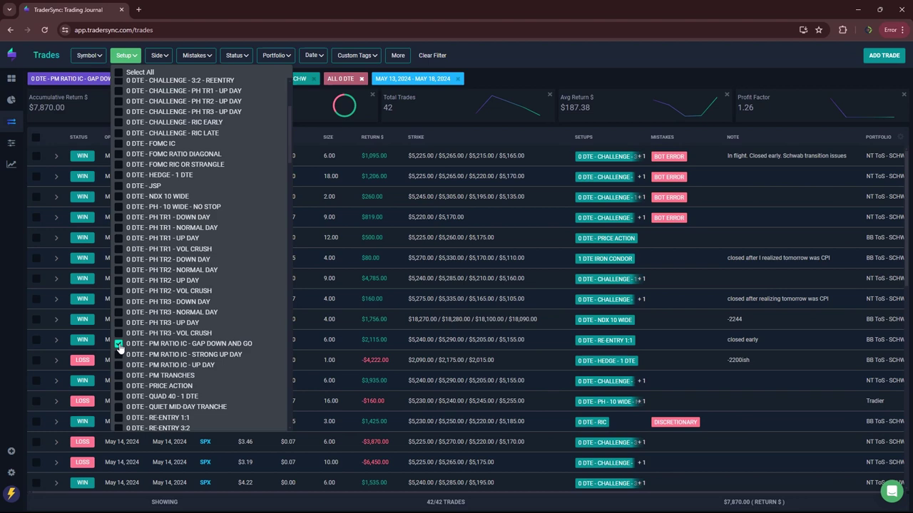
pyautogui.click(119, 354)
pyautogui.click(118, 365)
pyautogui.click(118, 377)
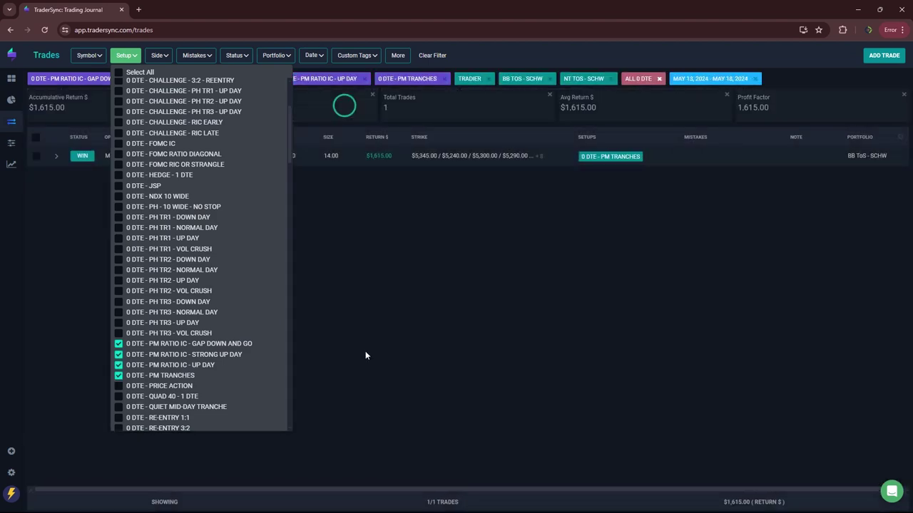
pyautogui.click(365, 355)
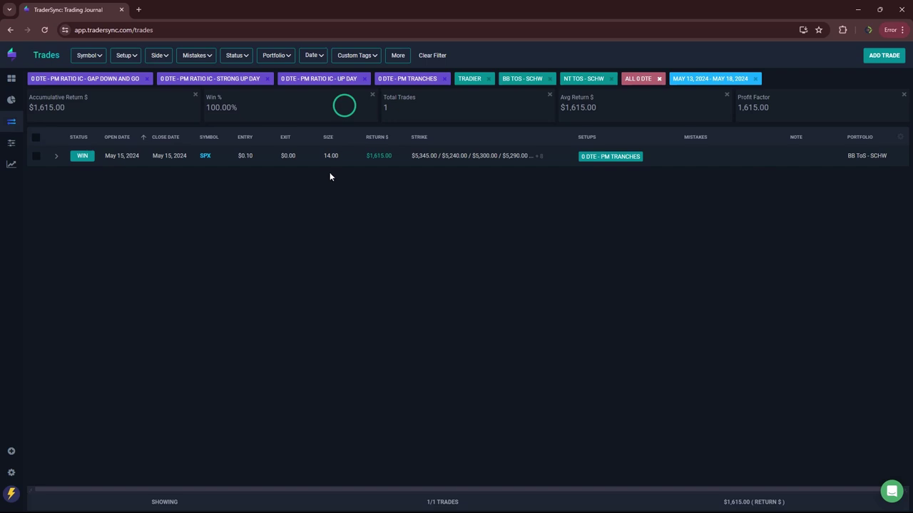
# Switch to the 0 DTE - PRICE ACTION setup, review its 10 trades at -$2,725, then uncheck it
pyautogui.click(125, 56)
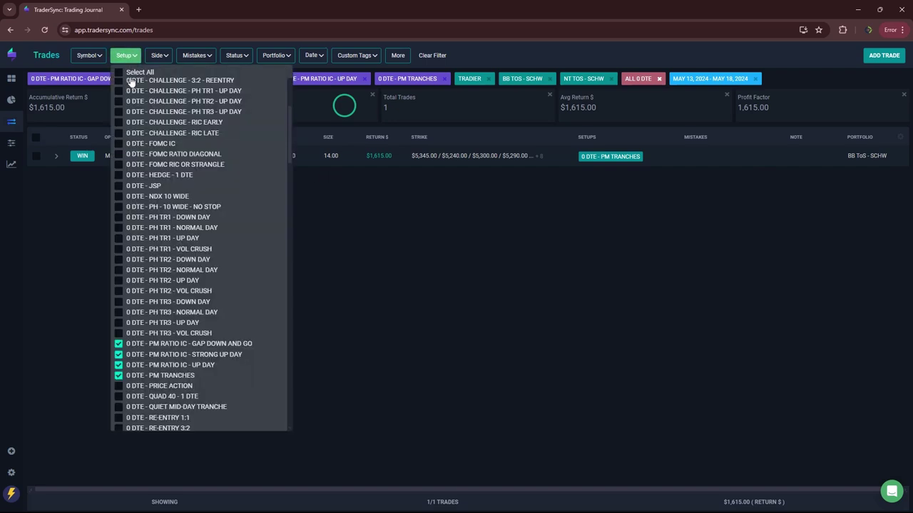
pyautogui.click(118, 344)
pyautogui.click(119, 365)
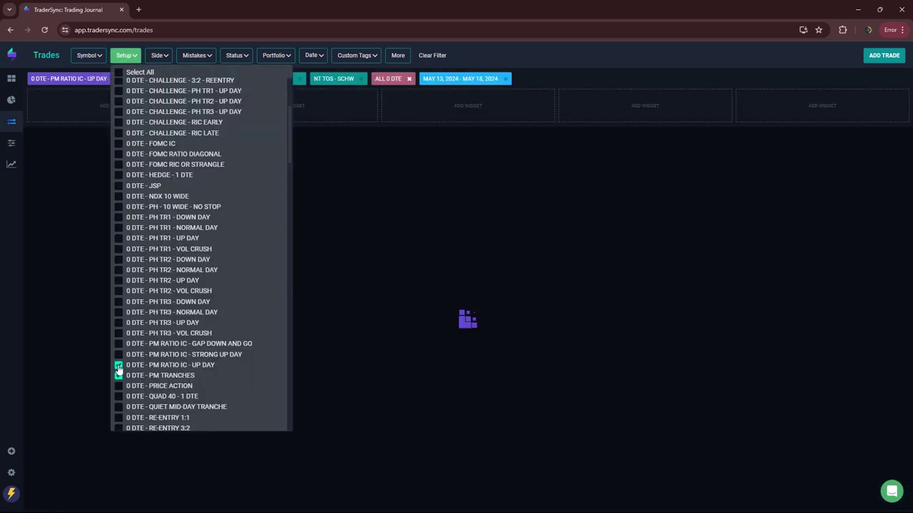
pyautogui.click(119, 376)
pyautogui.click(118, 386)
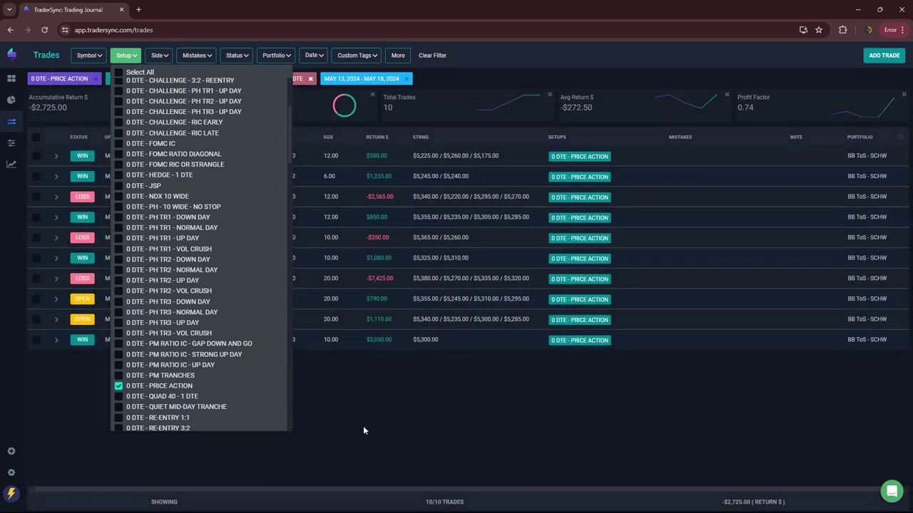
pyautogui.click(364, 428)
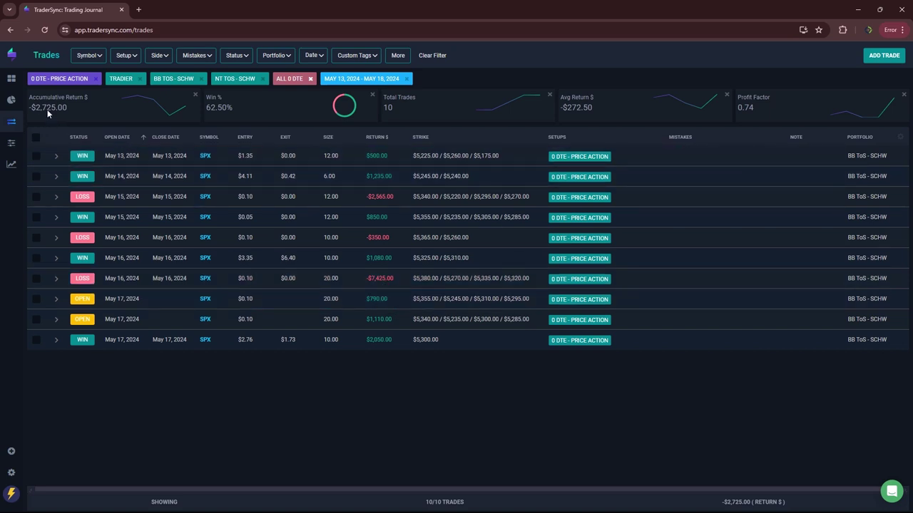
pyautogui.click(125, 56)
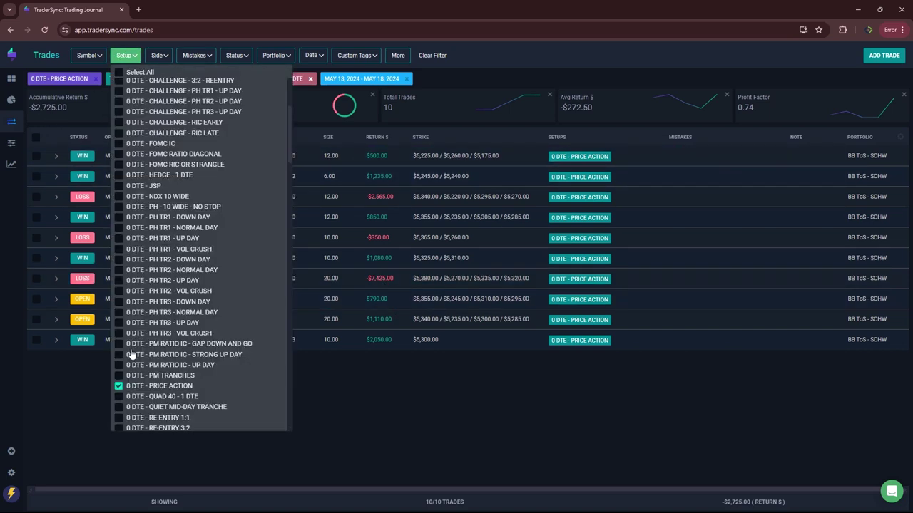
pyautogui.click(117, 386)
# Review the QUAD 40 - 1 DTE and QUIET MID-DAY TRANCHE setups one at a time
pyautogui.click(118, 397)
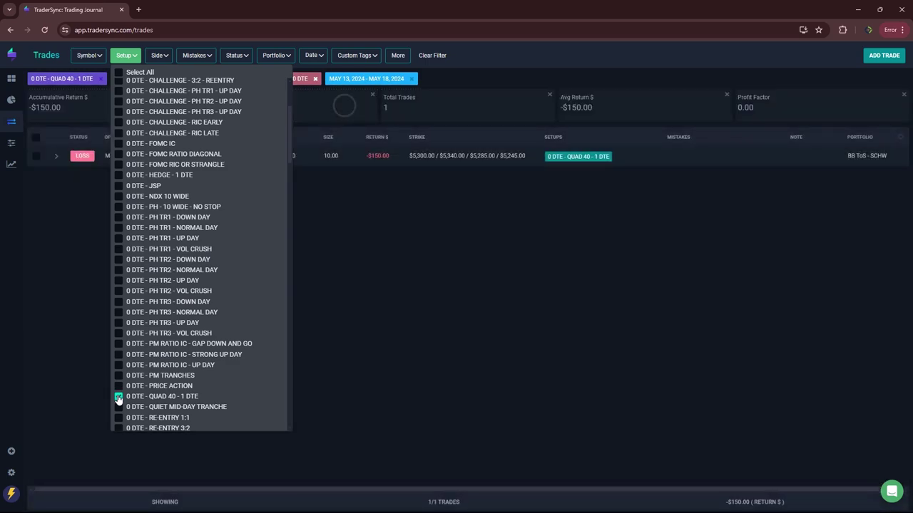
pyautogui.scroll(-4, 120, 396)
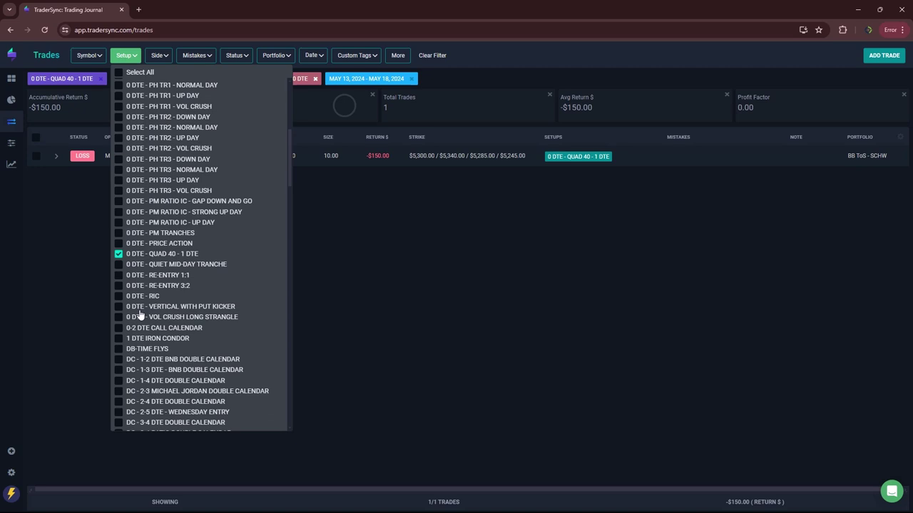
pyautogui.click(118, 254)
pyautogui.click(119, 265)
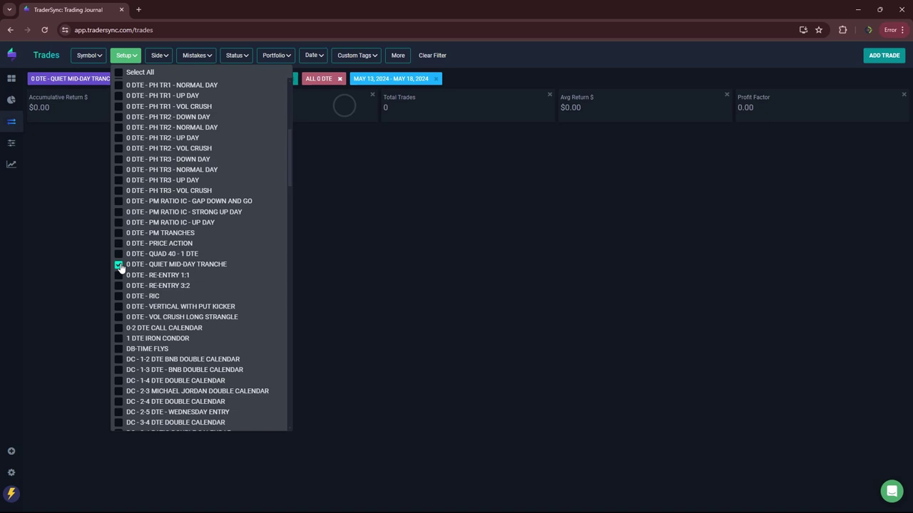
pyautogui.click(119, 265)
# Check RE-ENTRY 1:1 and 3:2 together, then switch to 0 DTE - RIC to view its trade
pyautogui.click(118, 275)
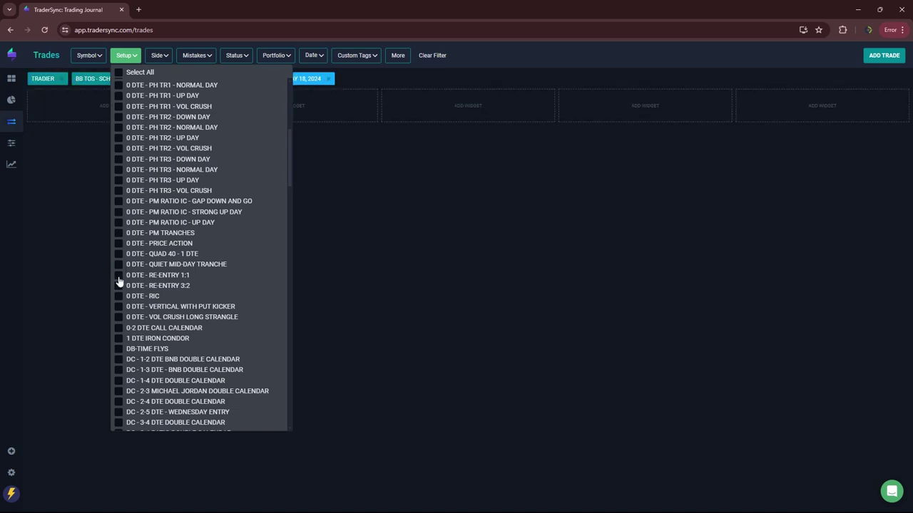
pyautogui.click(118, 286)
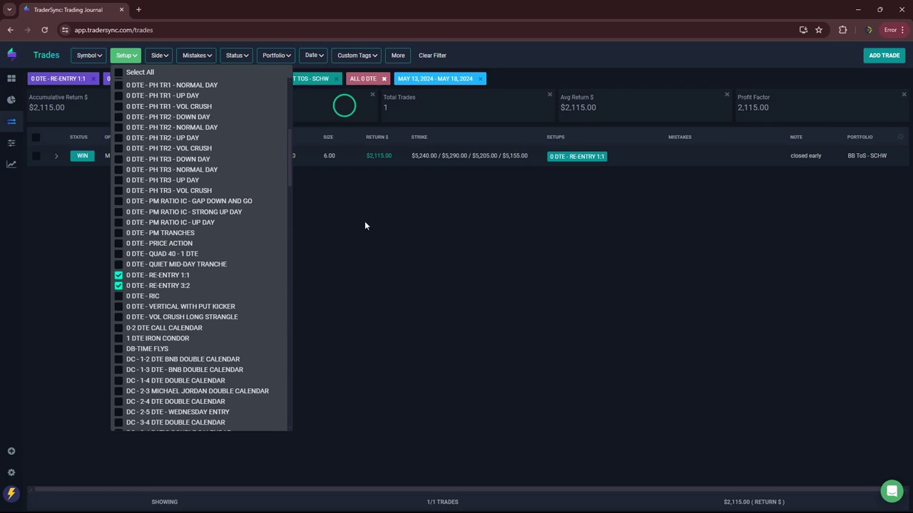
pyautogui.click(118, 275)
pyautogui.click(119, 285)
pyautogui.click(118, 296)
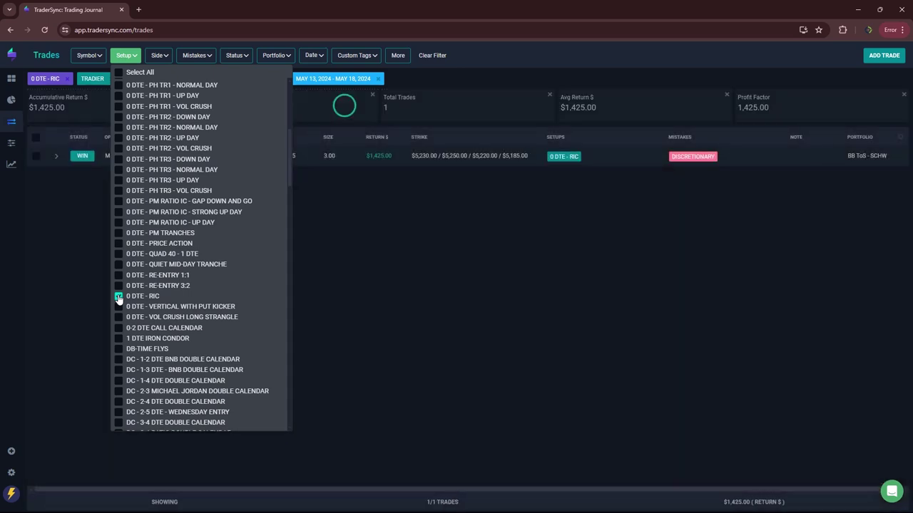
pyautogui.click(378, 308)
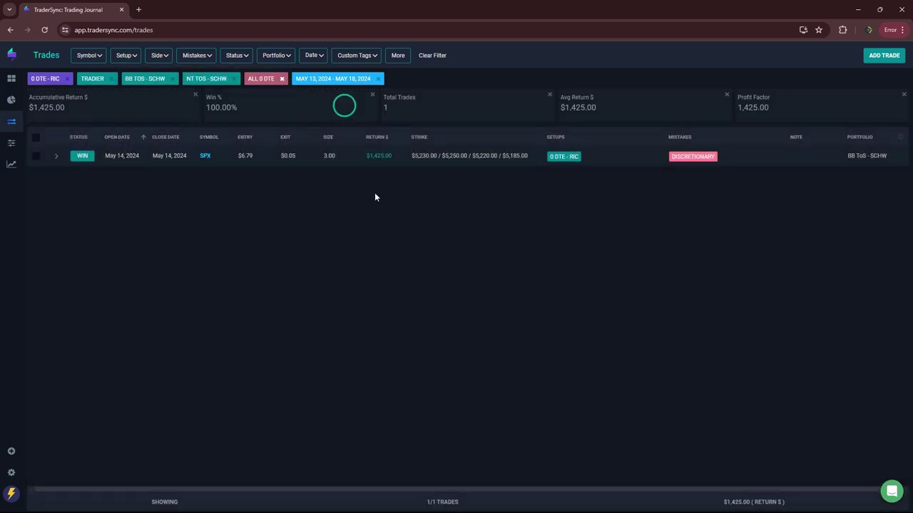
# Review the 1 DTE IRON CONDOR, 0-2 DTE CALL CALENDAR and DB-TIME FLYS setups in turn
pyautogui.click(125, 56)
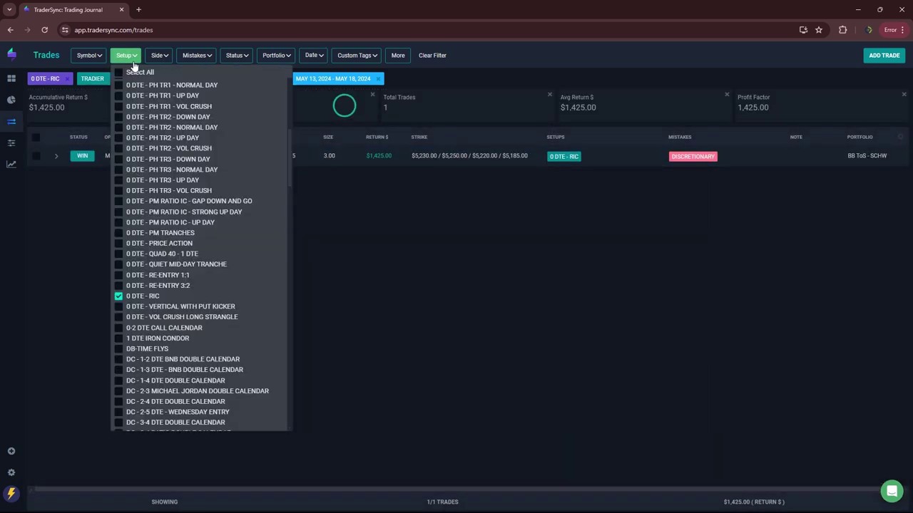
pyautogui.click(119, 296)
pyautogui.click(119, 339)
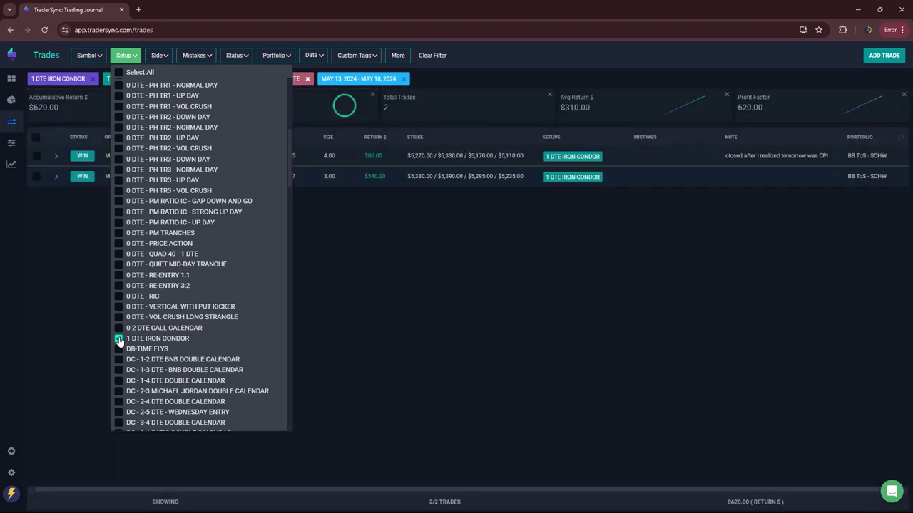
pyautogui.click(118, 338)
pyautogui.click(118, 328)
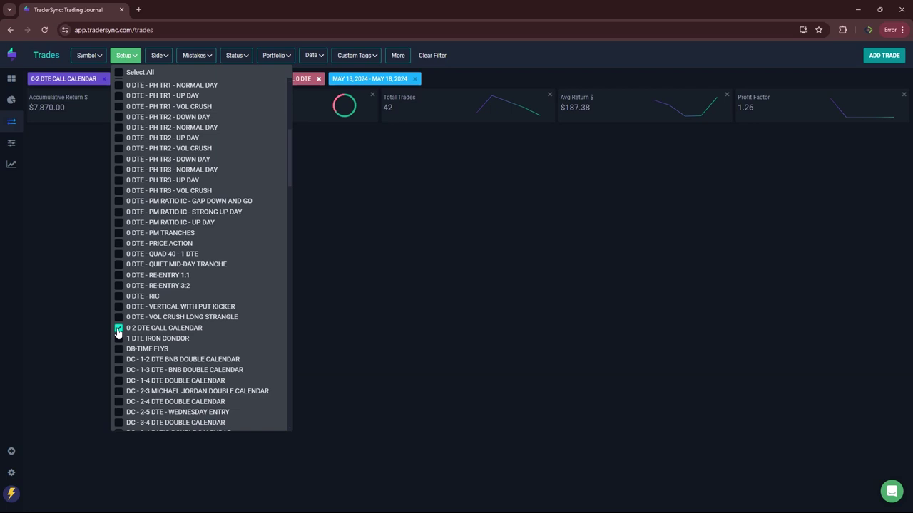
pyautogui.click(118, 329)
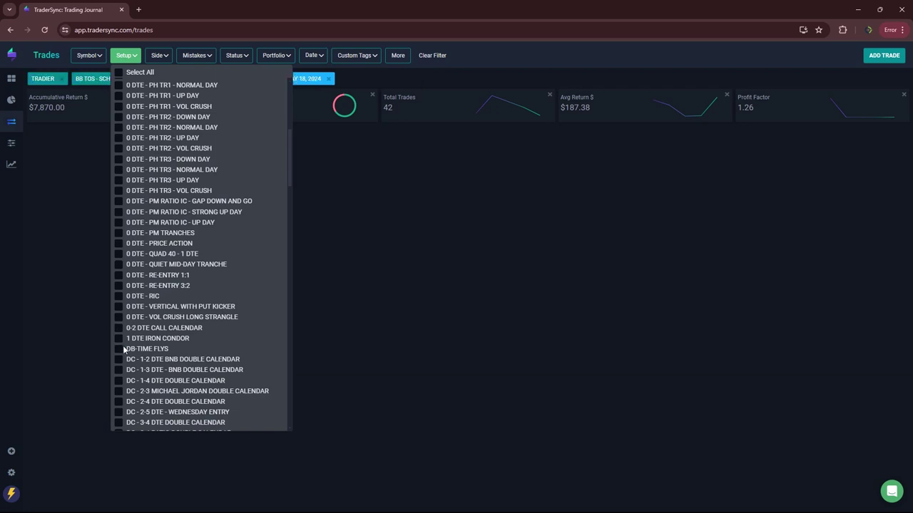
pyautogui.click(118, 349)
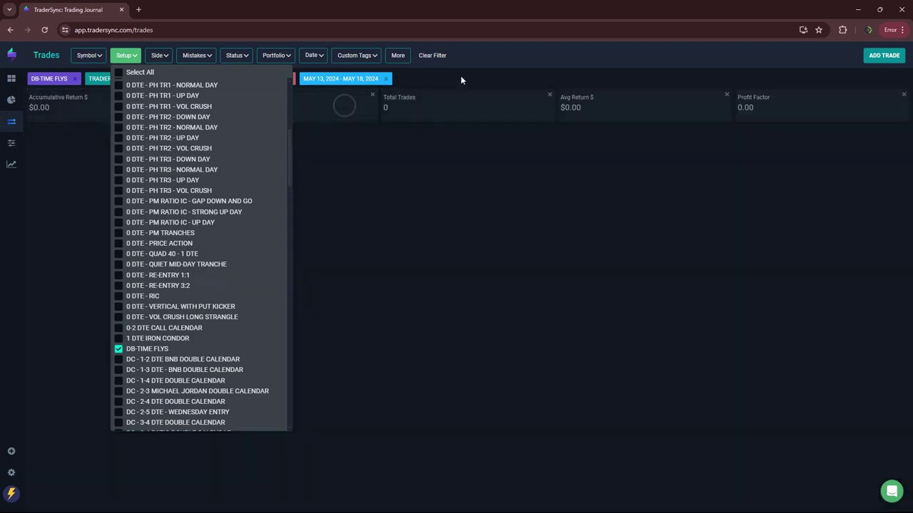
pyautogui.click(464, 73)
# Remove the ALL 0 DTE tag and uncheck DB-TIME FLYS so all 71 trades list
pyautogui.click(290, 79)
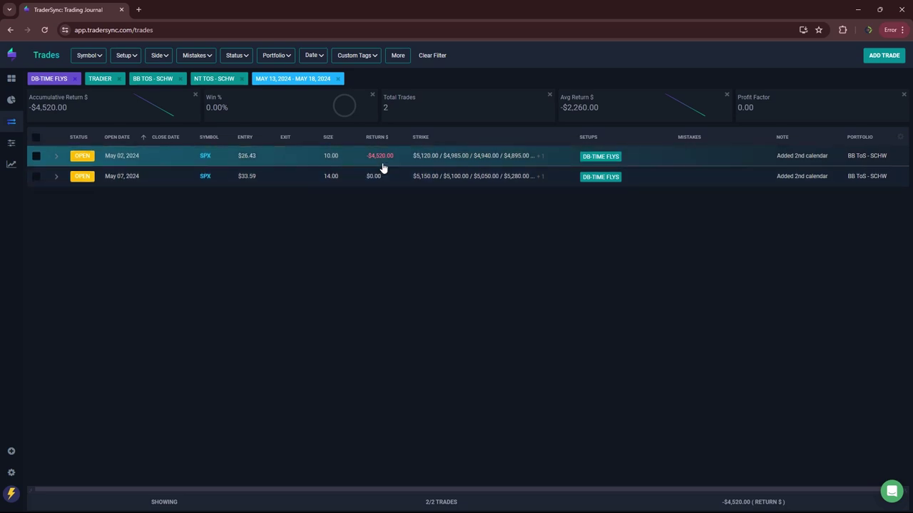
pyautogui.click(132, 61)
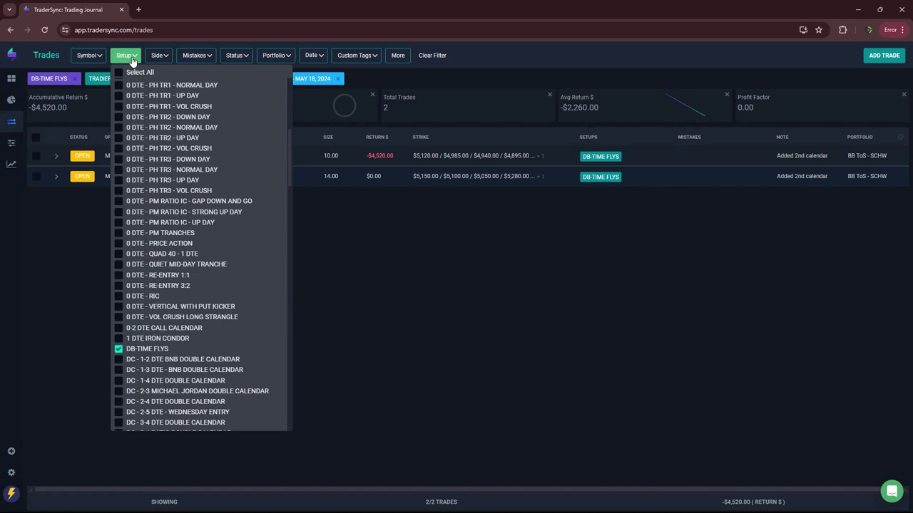
pyautogui.click(119, 350)
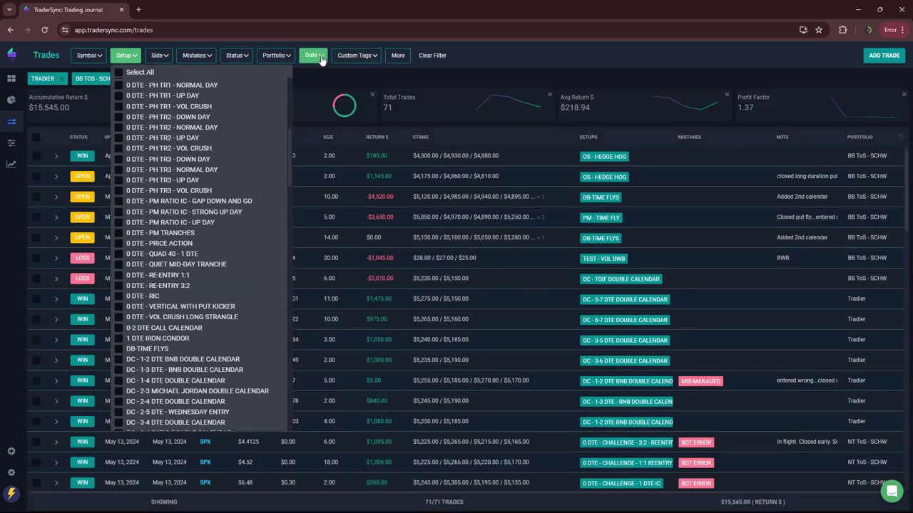
# Filter by the ALL DYNAMIC CALENDARS tag, review the results, then remove that tag
pyautogui.click(353, 56)
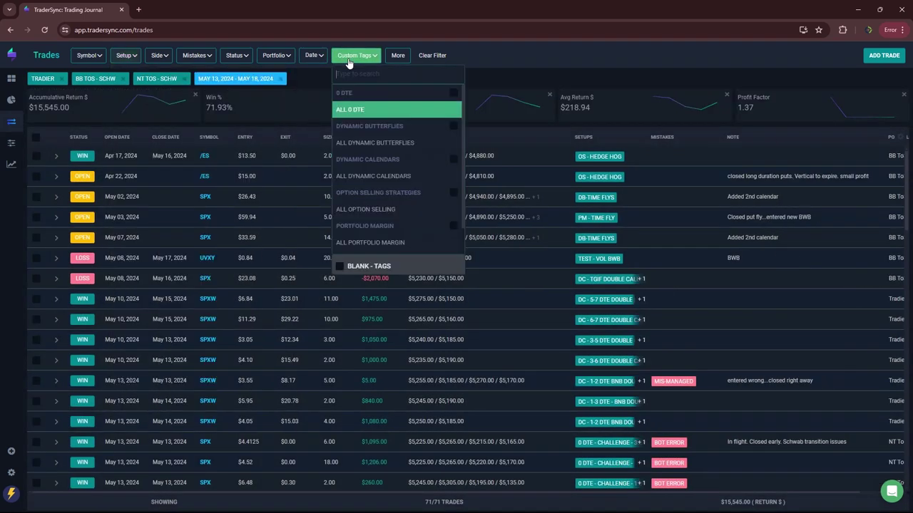
pyautogui.click(353, 174)
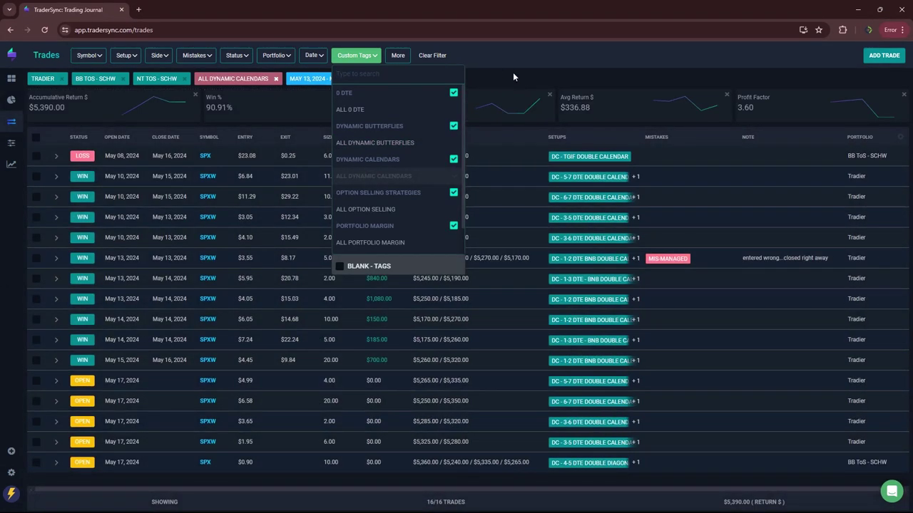
pyautogui.click(512, 72)
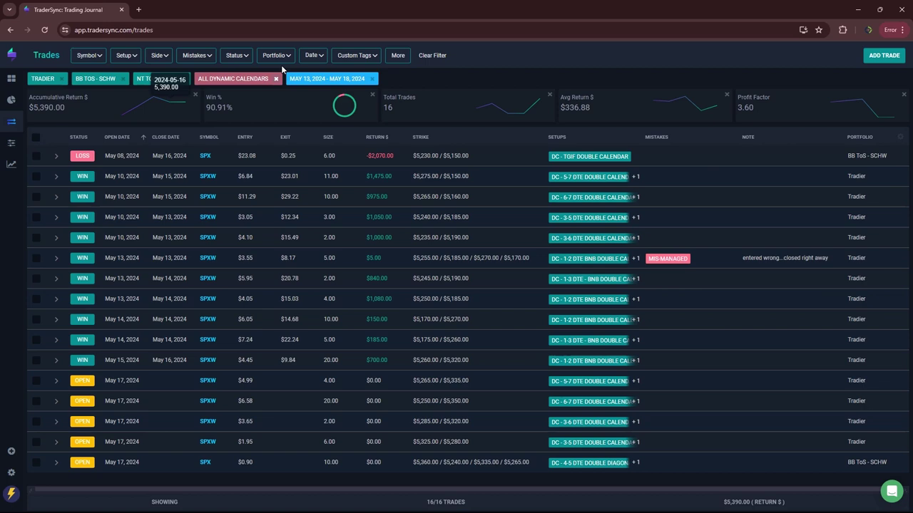
pyautogui.click(338, 63)
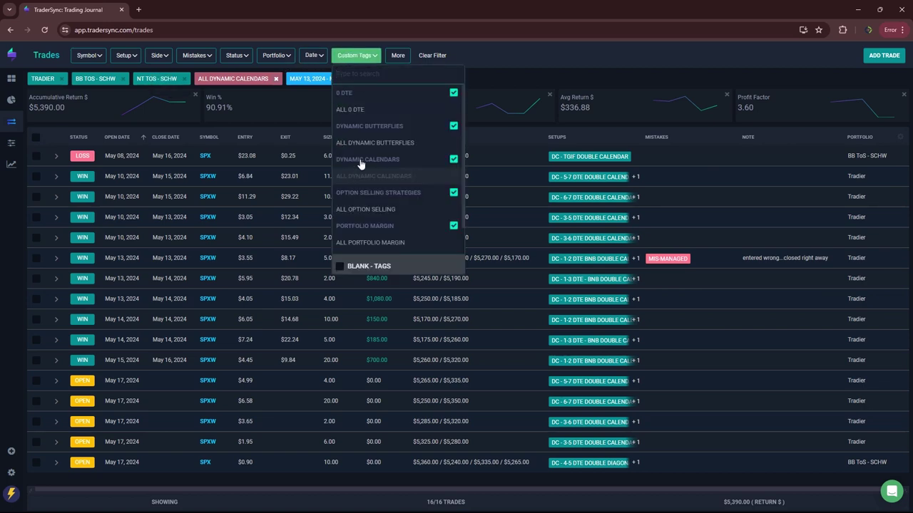
pyautogui.click(275, 79)
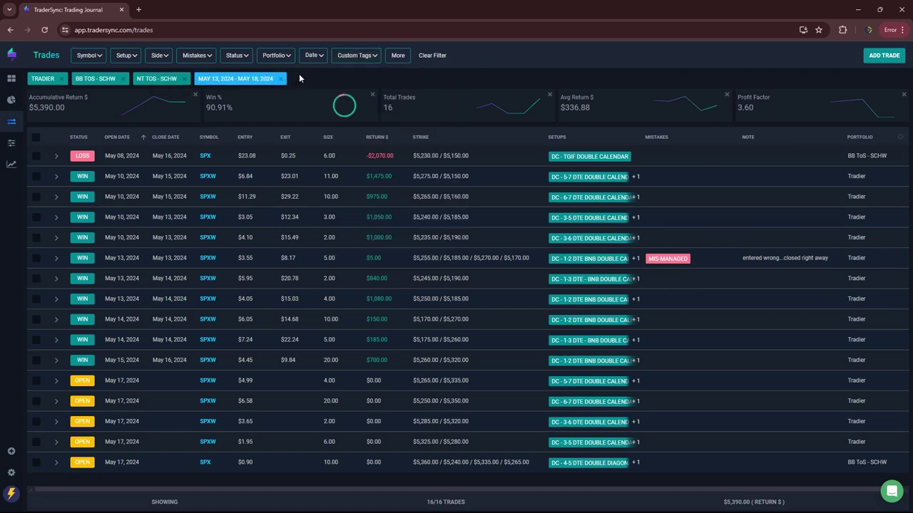
# Filter by ALL OPTION SELLING, review its 3 trades totalling $1,330, then remove the tag
pyautogui.click(355, 56)
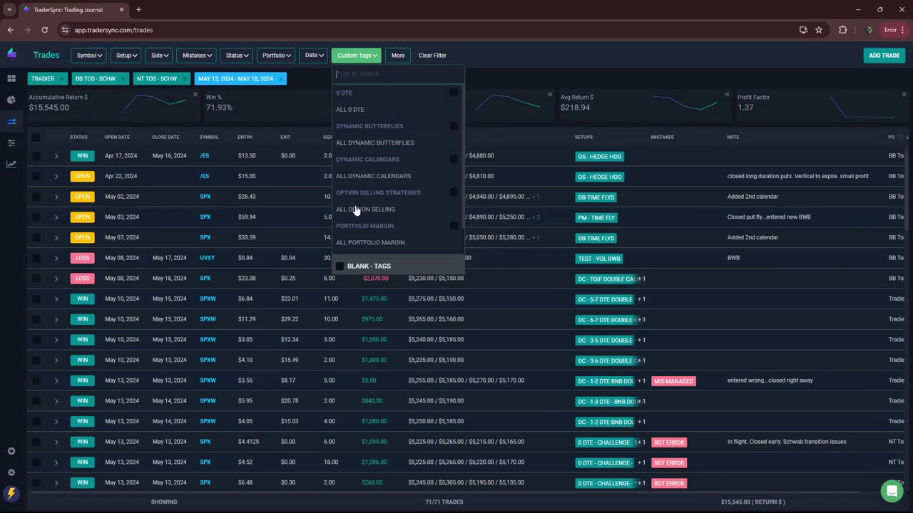
pyautogui.click(356, 209)
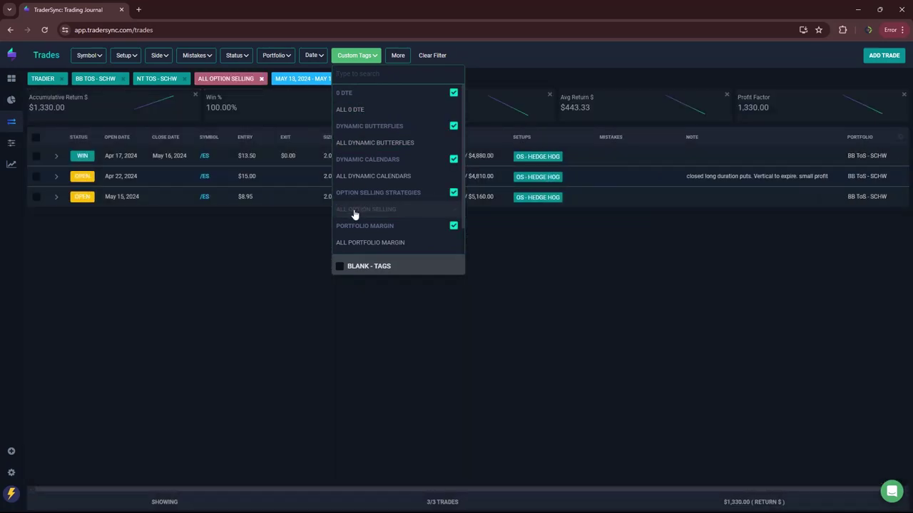
pyautogui.click(235, 252)
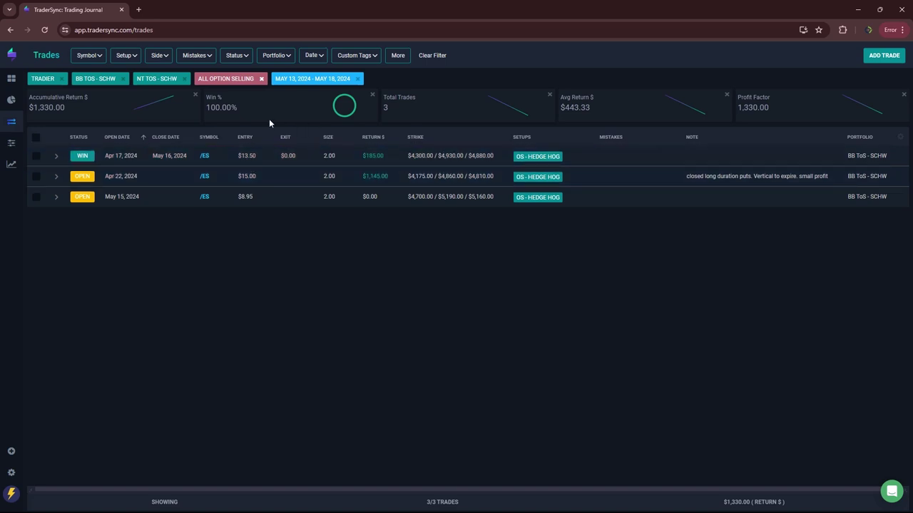
pyautogui.click(356, 54)
pyautogui.click(261, 78)
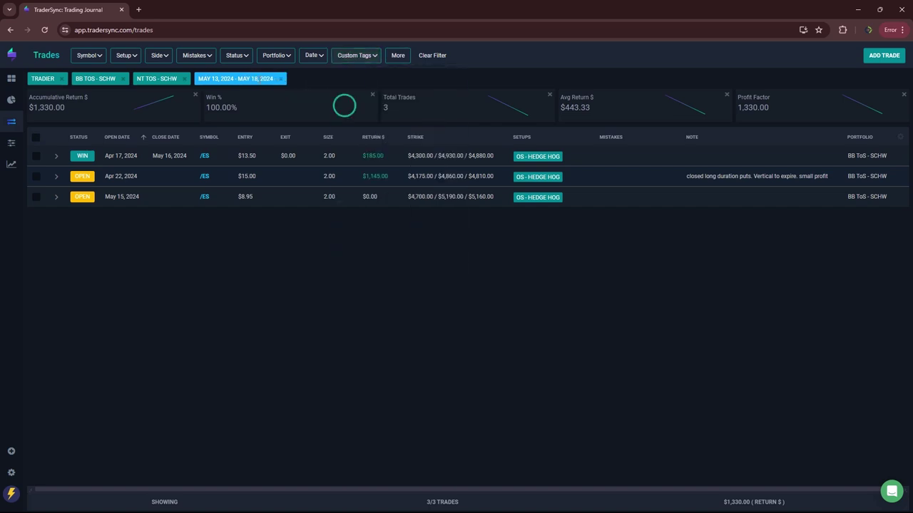
# Apply the ALL PORTFOLIO MARGIN tag, showing the single open PM - TIME FLY trade at -$3,650
pyautogui.click(346, 57)
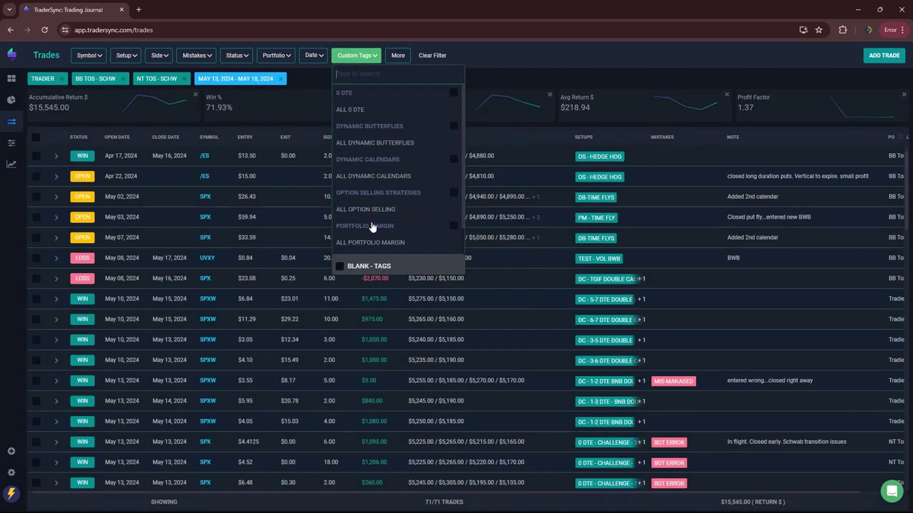
pyautogui.click(371, 227)
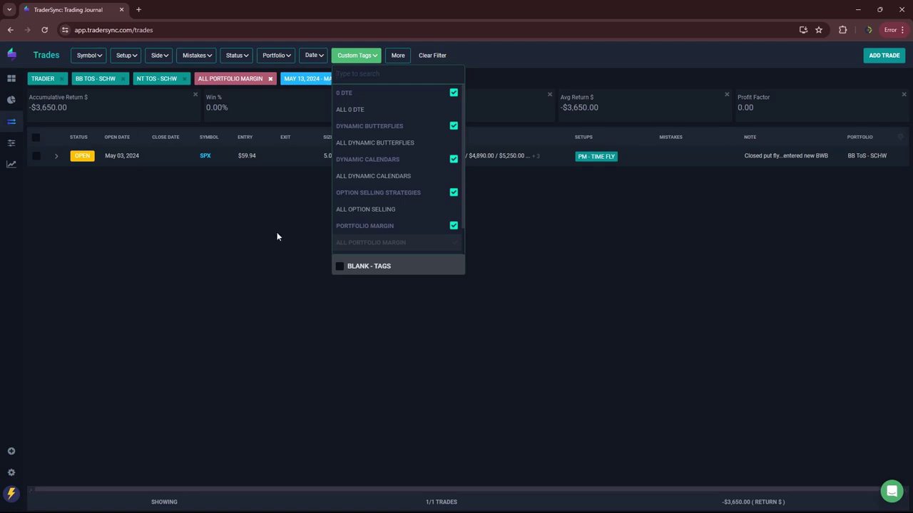
pyautogui.click(278, 236)
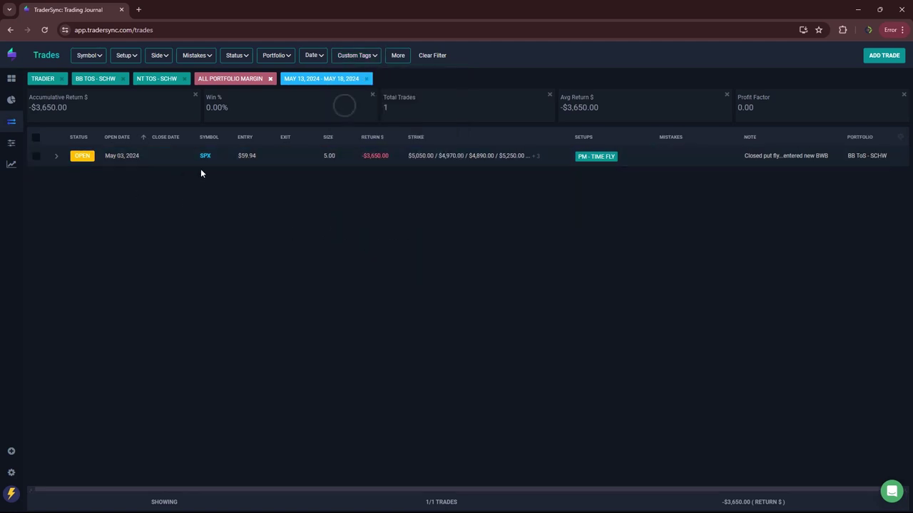